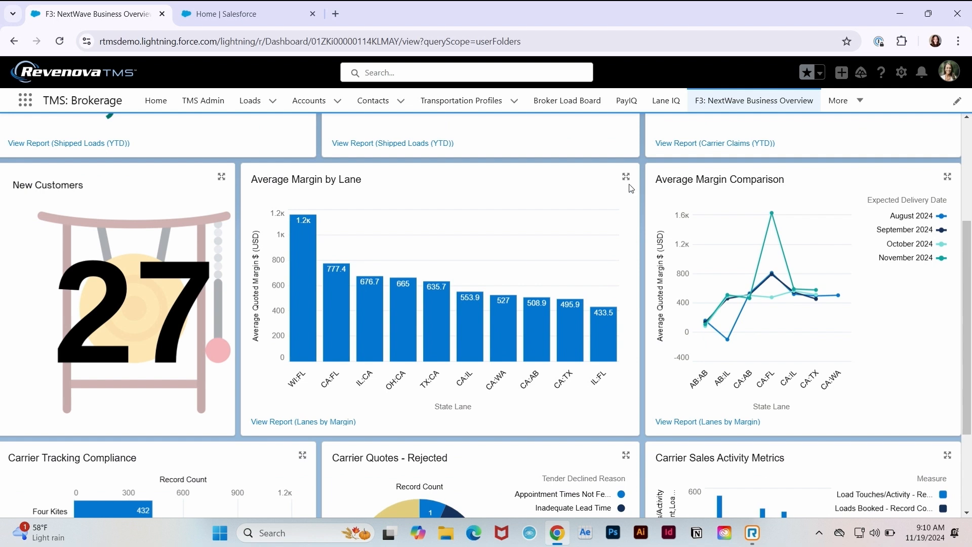
Step: Examine the enlarged Average Margin by Lane chart and return to the dashboard
click(626, 177)
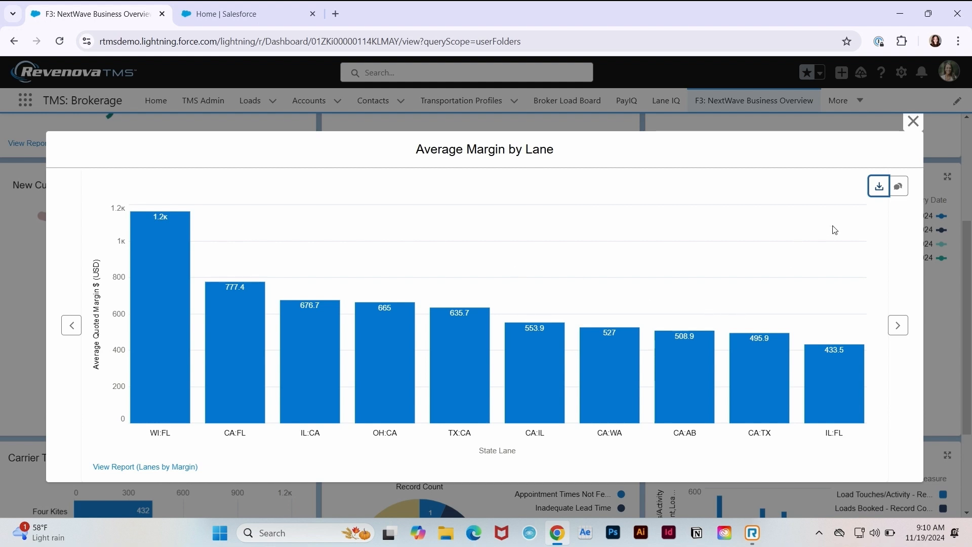
click(914, 121)
Step: Open the dashboard for editing and remove the Carrier Tracking Compliance, Carrier Quotes - Rejected and Carrier Sales Activity Metrics widgets
scroll(230, 287, up, 1)
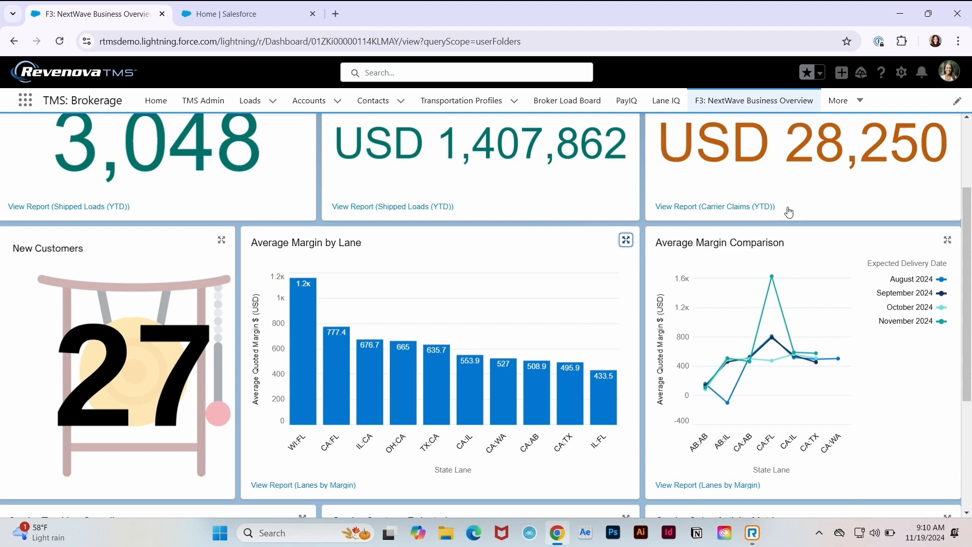
scroll(861, 152, down, 1)
scroll(864, 150, up, 2)
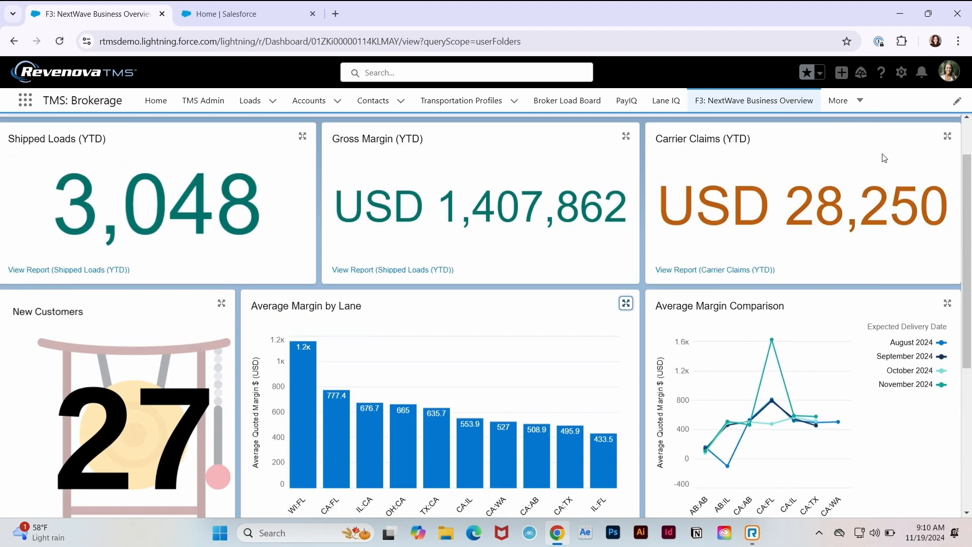
scroll(865, 150, up, 1)
click(855, 132)
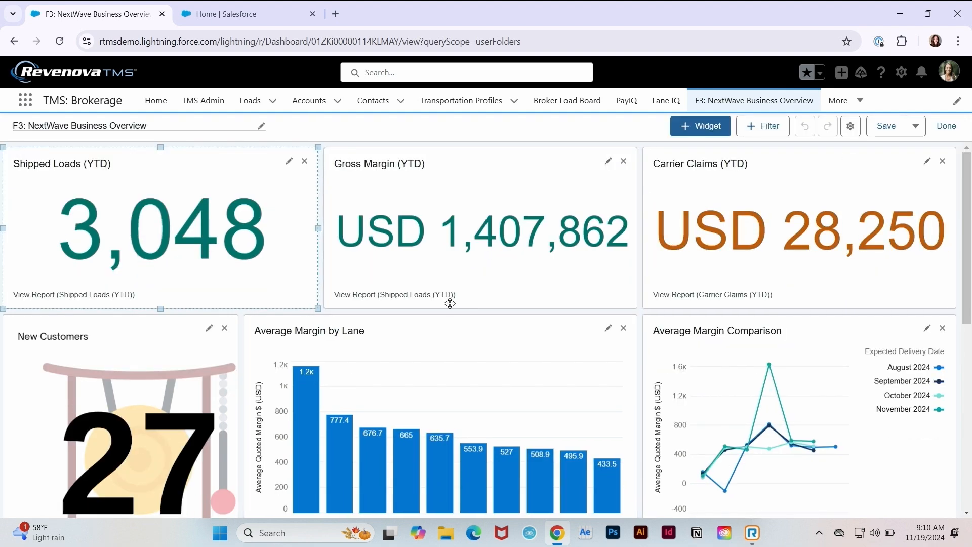
scroll(450, 304, down, 2)
click(305, 481)
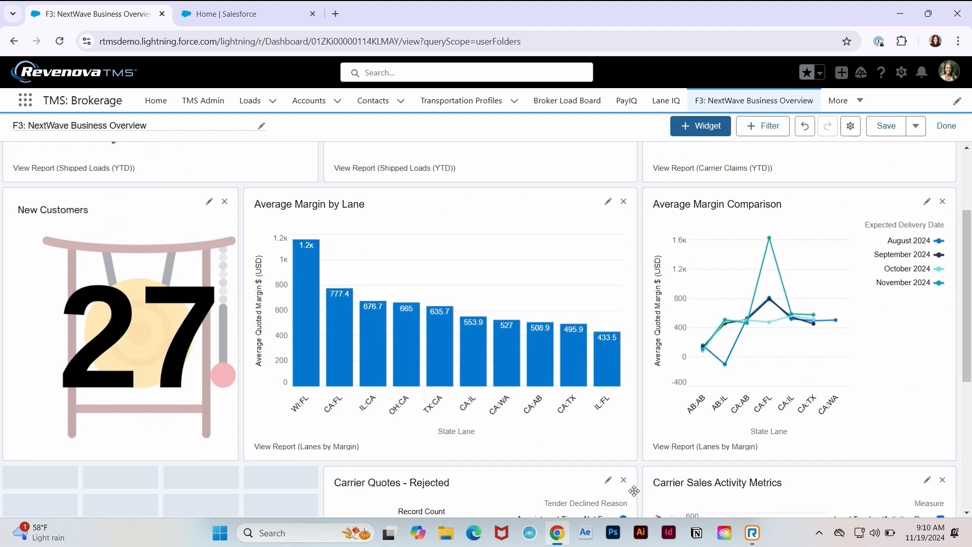
click(623, 480)
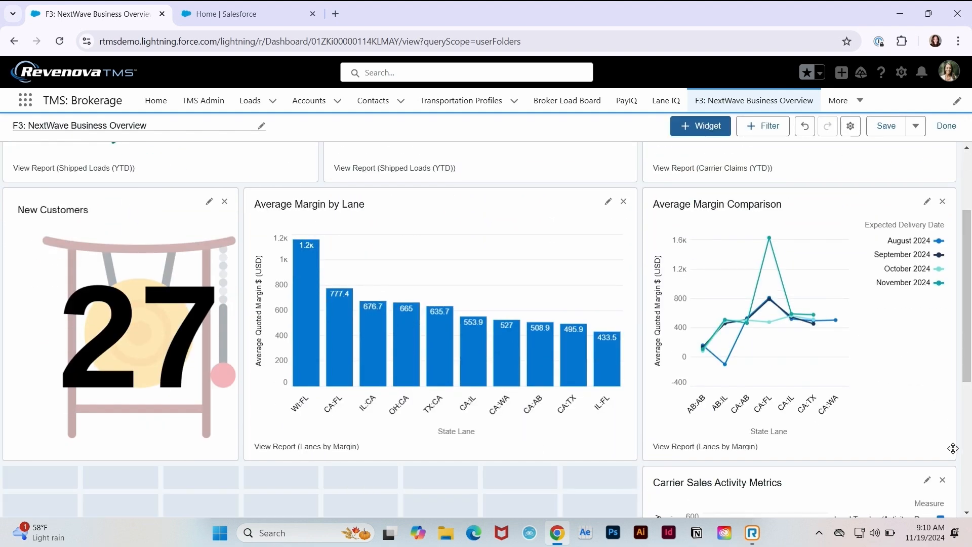
click(943, 480)
scroll(852, 384, down, 2)
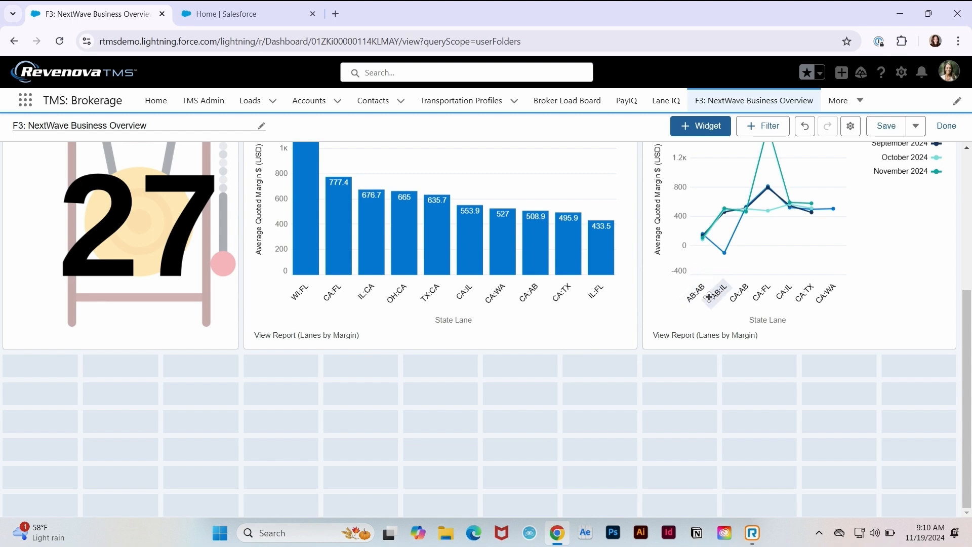
Step: Start a new chart widget based on the Carrier Tracking Compliance report, searching the reports for "carrier tracking"
scroll(789, 291, up, 3)
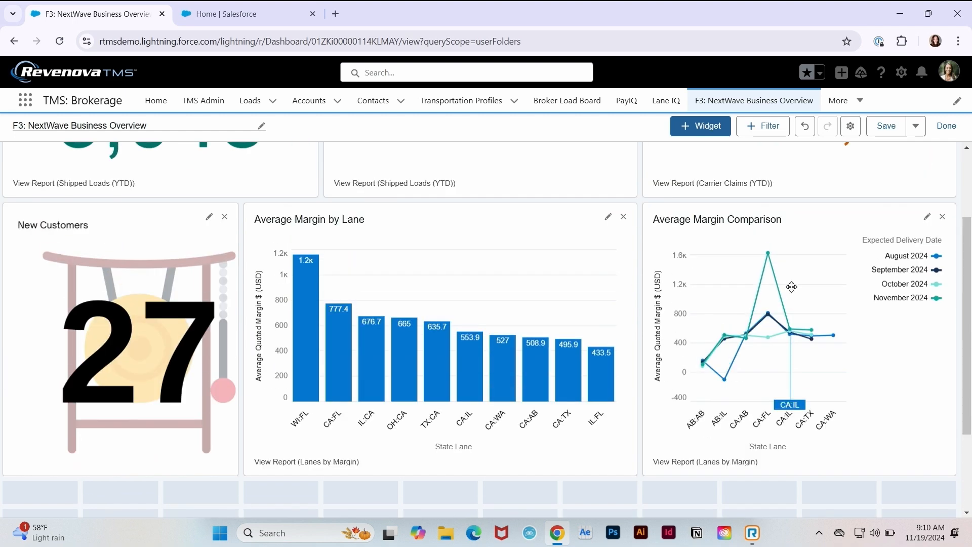
click(707, 129)
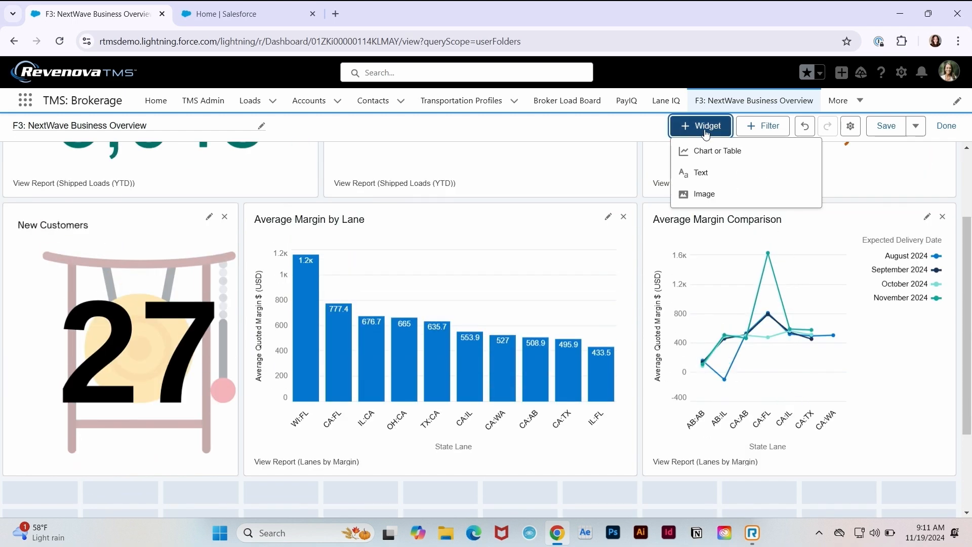
click(709, 150)
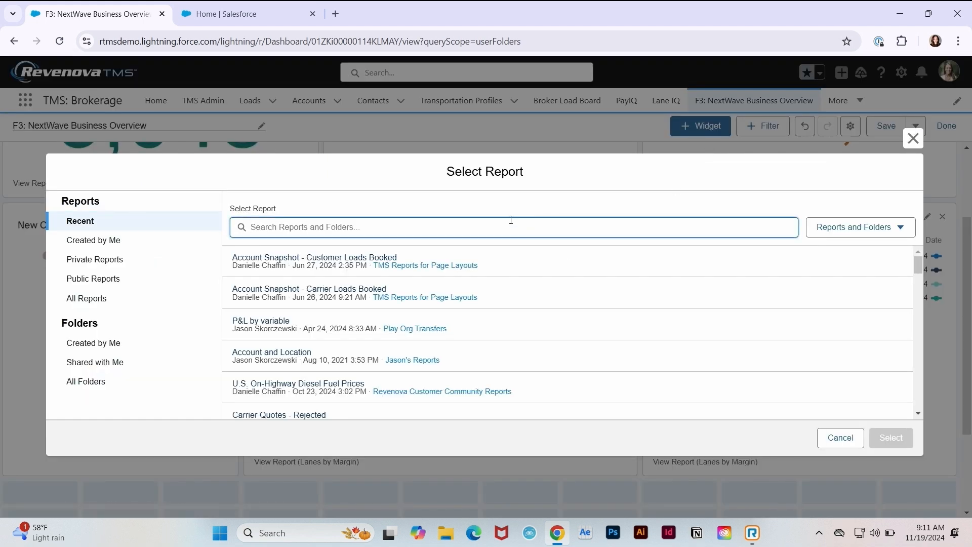
text(carrier)
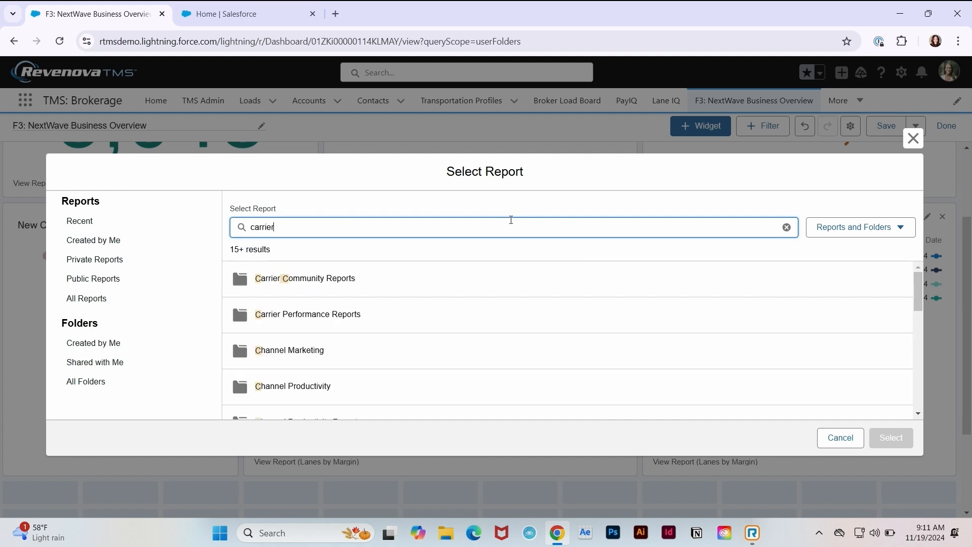
text( tracking)
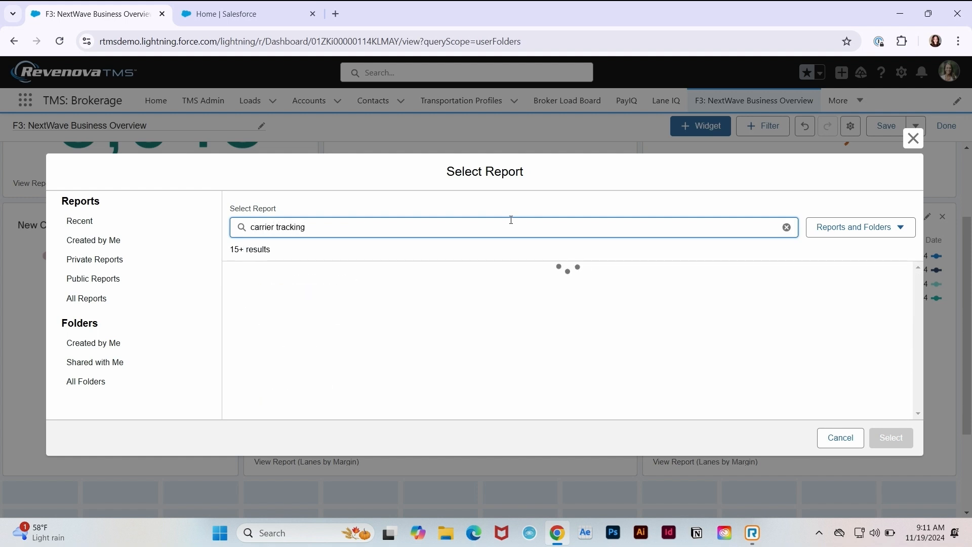
click(569, 276)
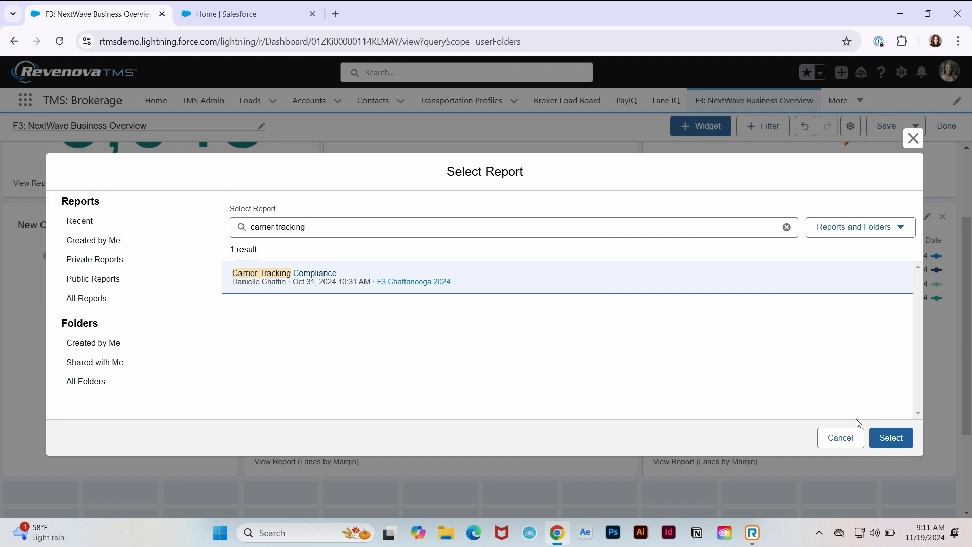
click(891, 438)
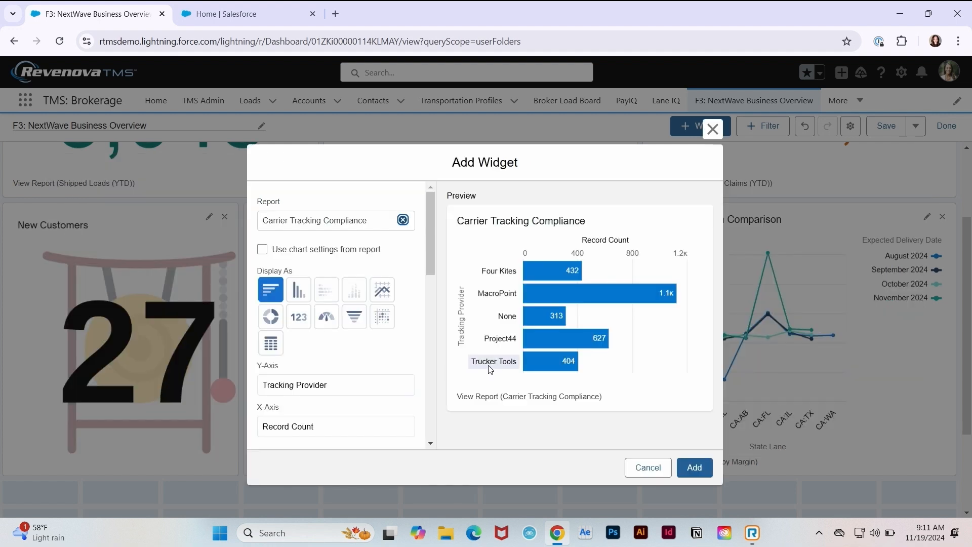
click(327, 316)
click(298, 316)
click(270, 290)
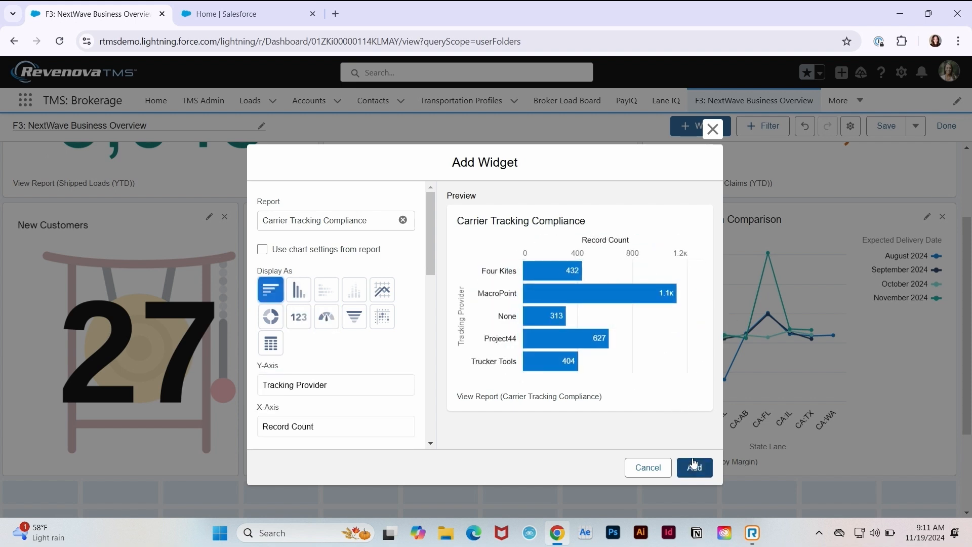
Step: Add the Carrier Tracking Compliance widget as a horizontal bar chart and finish editing with the dashboard changes saved
click(694, 467)
scroll(586, 331, down, 2)
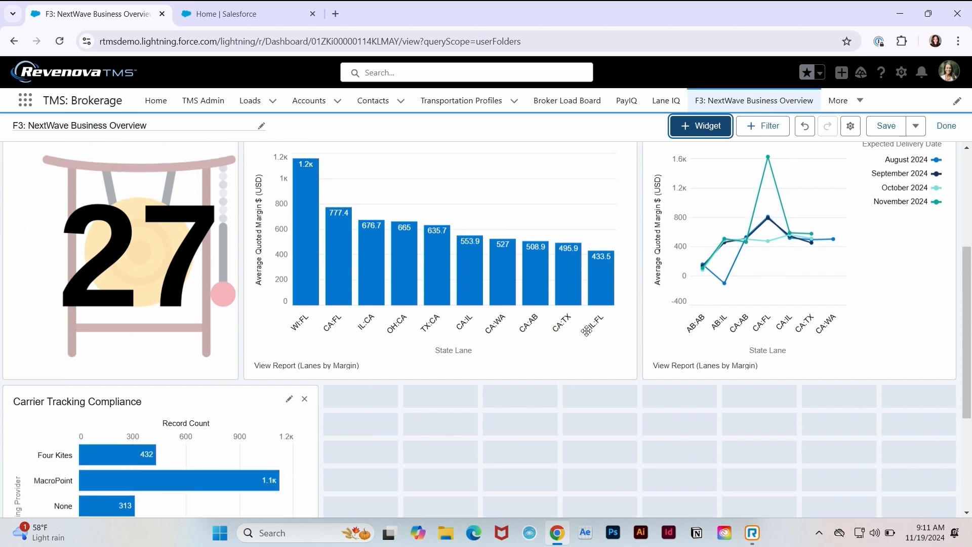
scroll(586, 331, down, 3)
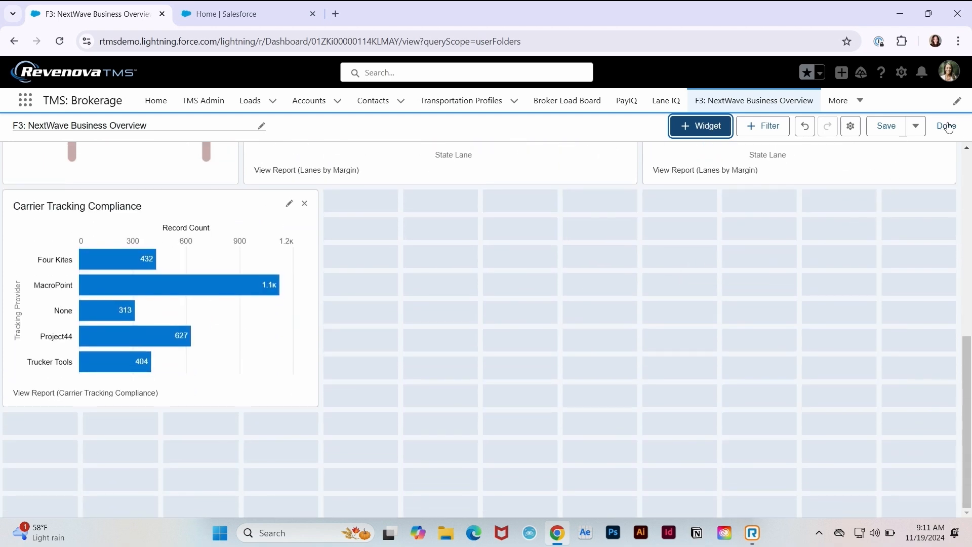
click(948, 127)
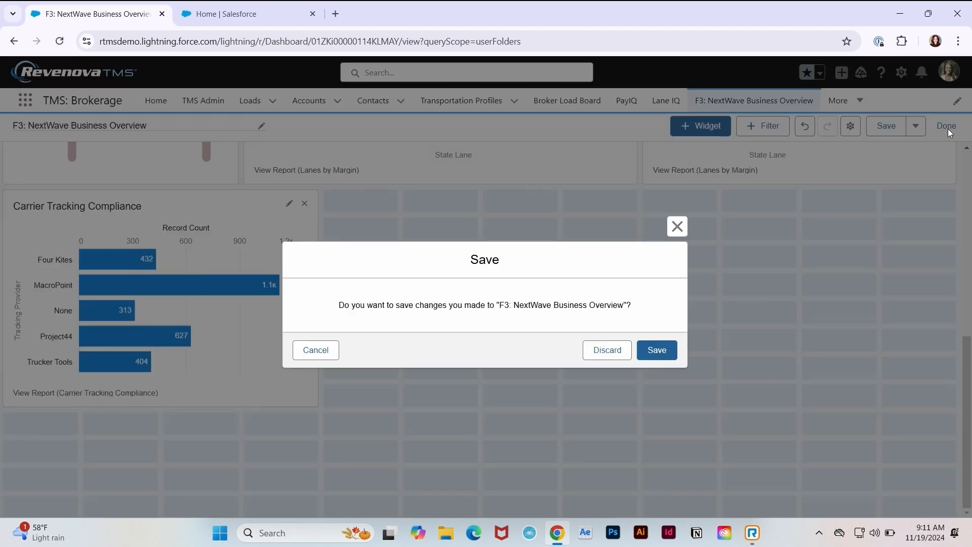
click(658, 349)
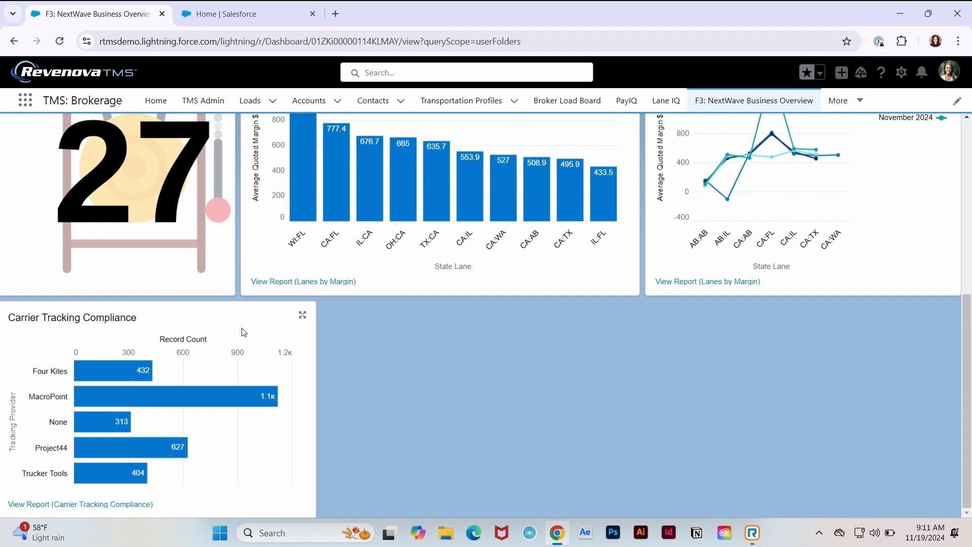
Step: Examine the enlarged Carrier Tracking Compliance chart and return to the dashboard
click(302, 315)
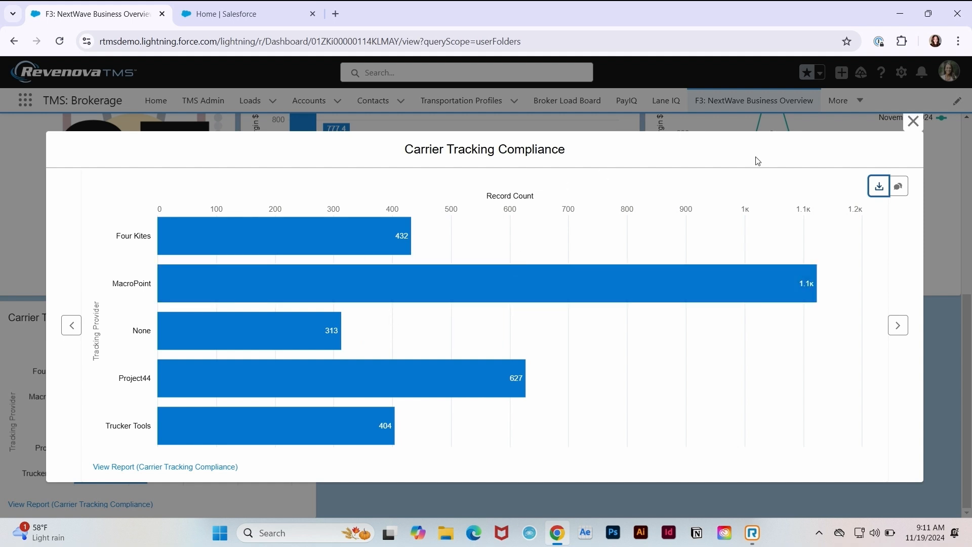
click(914, 121)
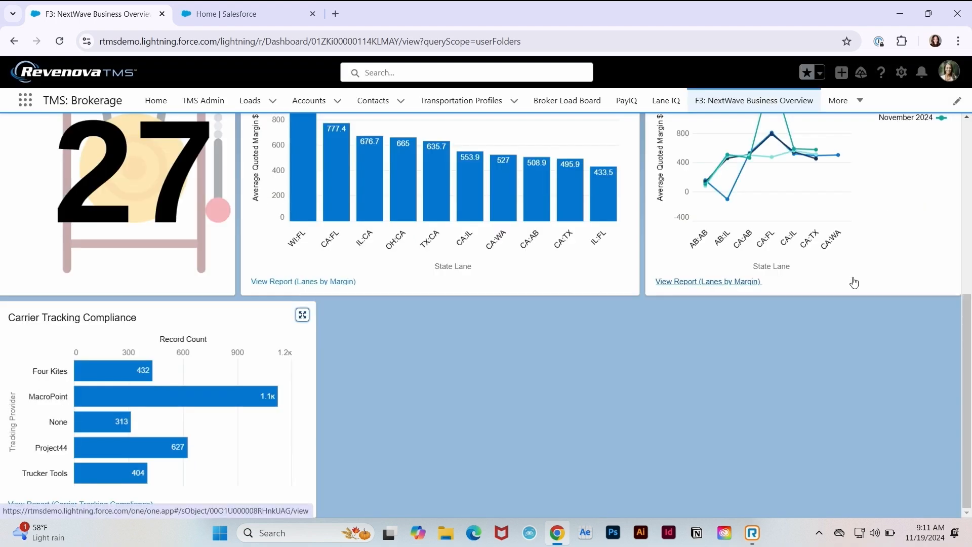
Step: Reopen the dashboard for editing and review its widget layout, including the empty area beside Carrier Tracking Compliance
scroll(801, 282, up, 6)
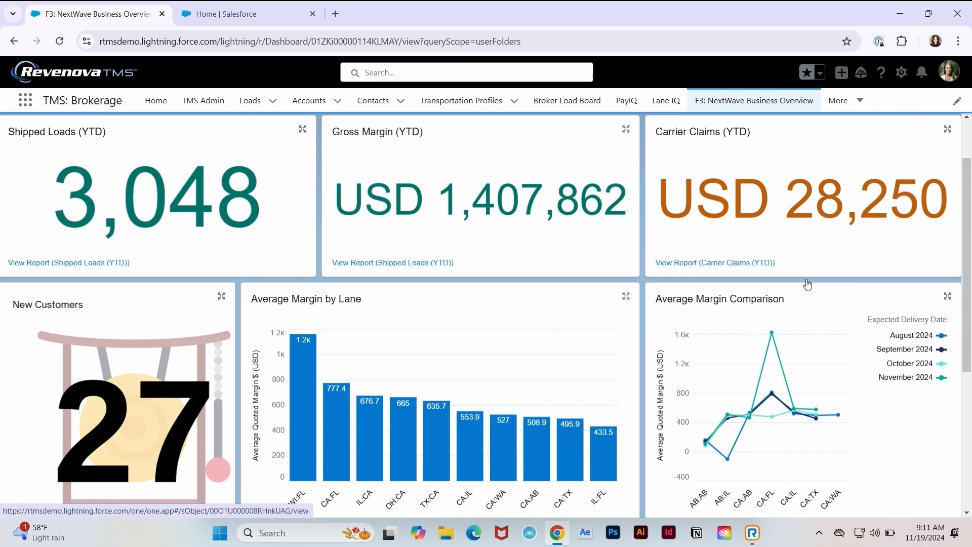
click(857, 140)
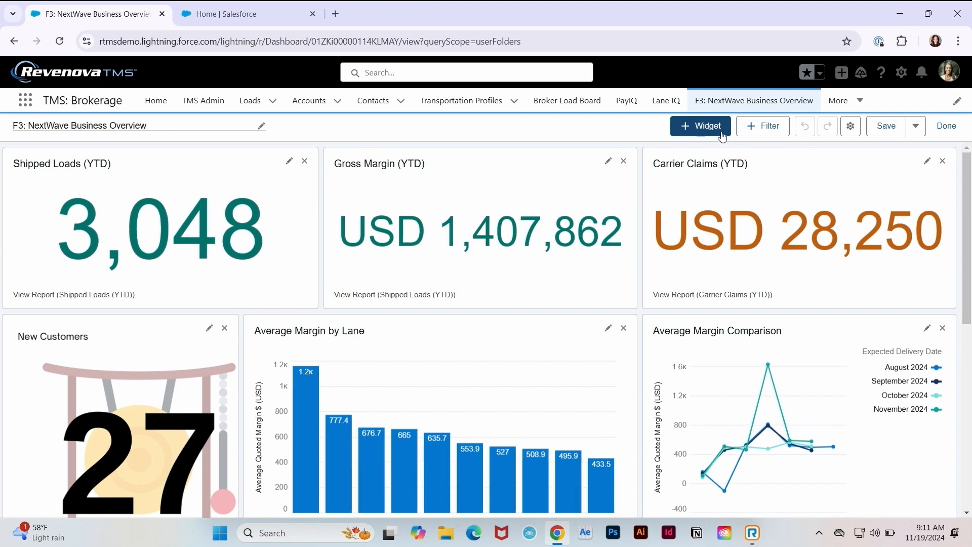
scroll(596, 212, down, 1)
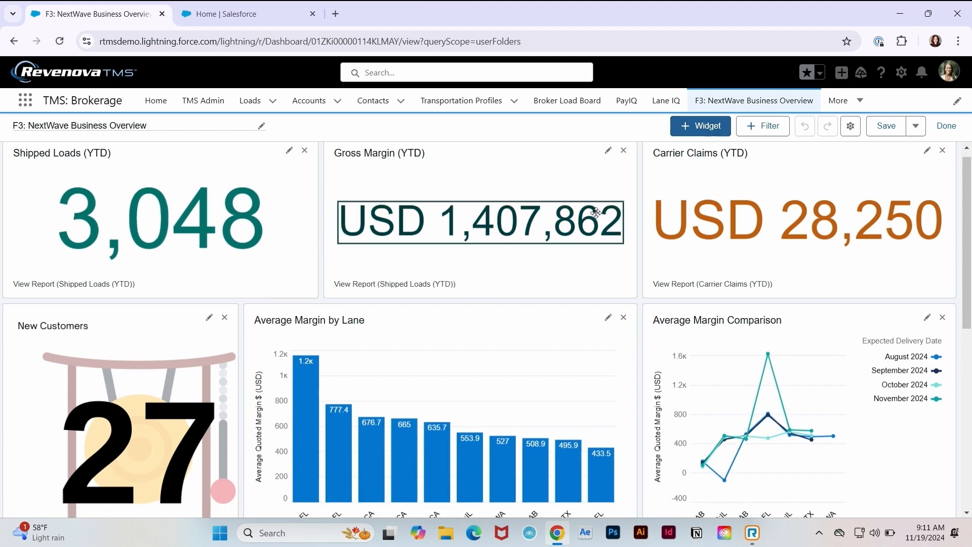
scroll(595, 213, down, 6)
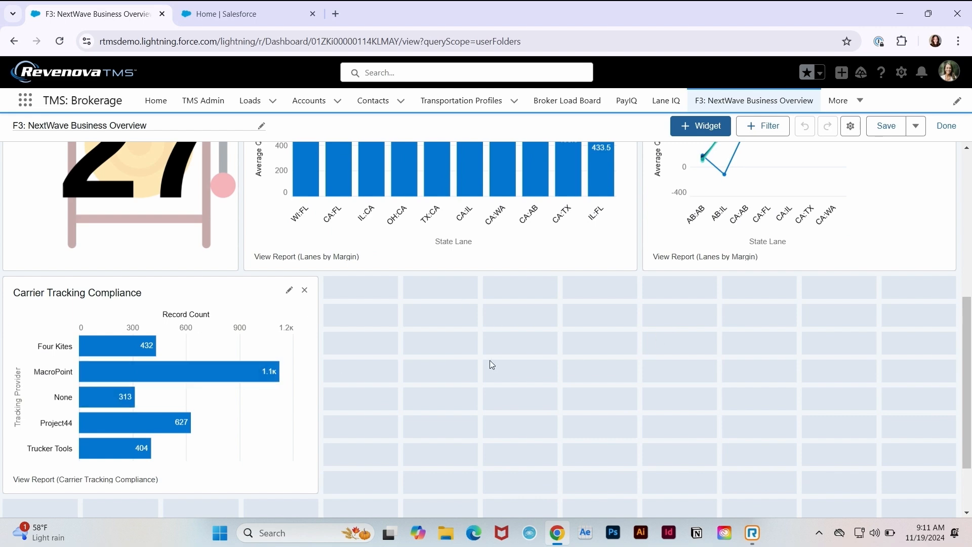
scroll(566, 328, down, 1)
scroll(557, 321, up, 6)
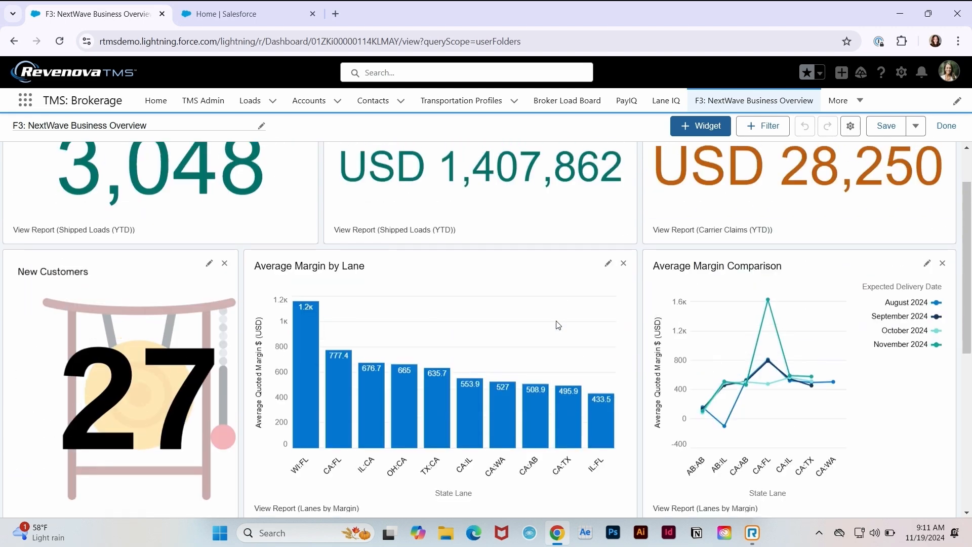
scroll(556, 324, up, 1)
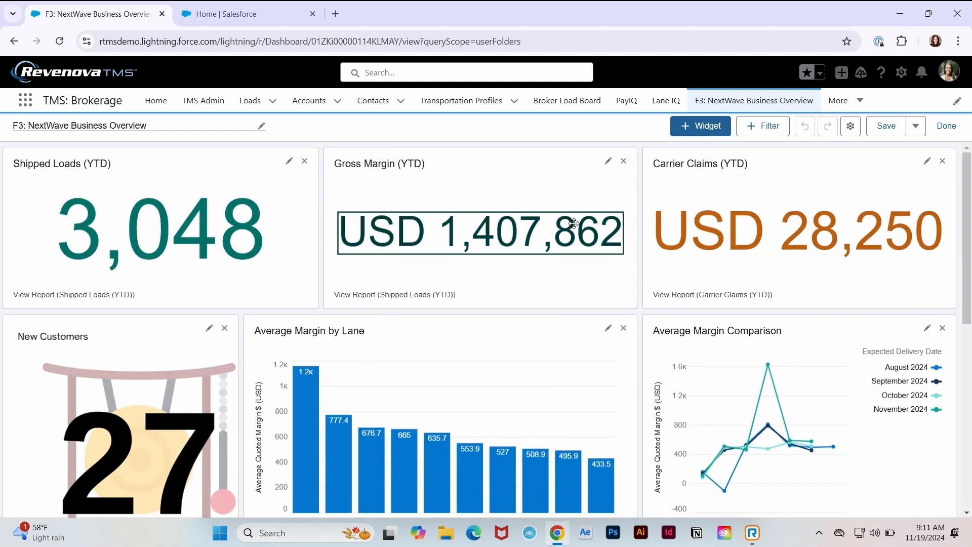
Step: Start a new chart widget based on the Carrier Quotes - Rejected report, searching the reports for "carrier quotes"
click(700, 126)
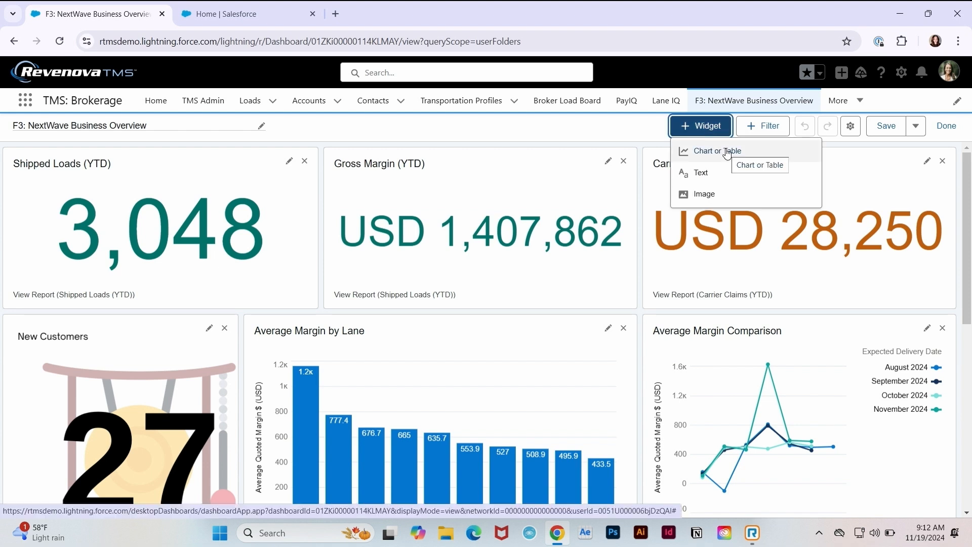
click(727, 152)
click(399, 224)
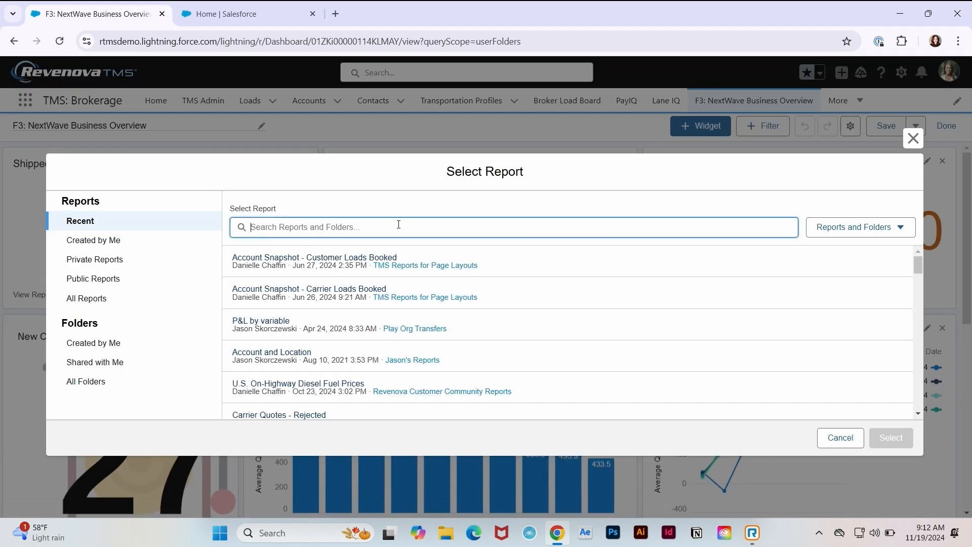
text(carrier quotes)
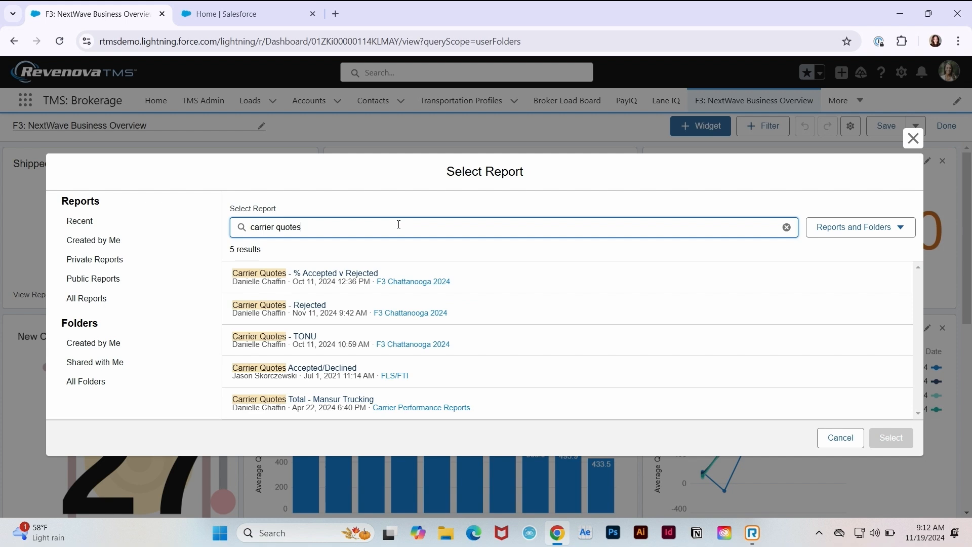
click(514, 319)
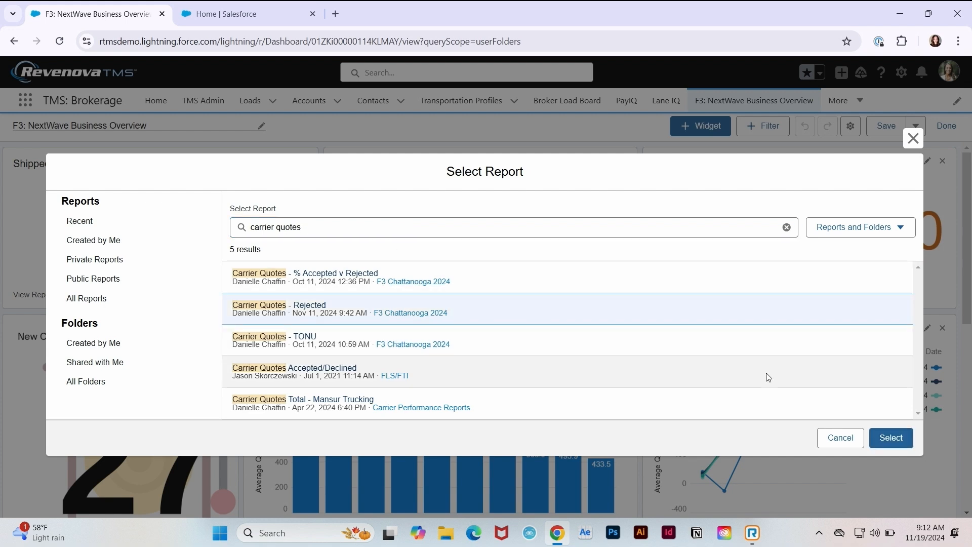
click(895, 440)
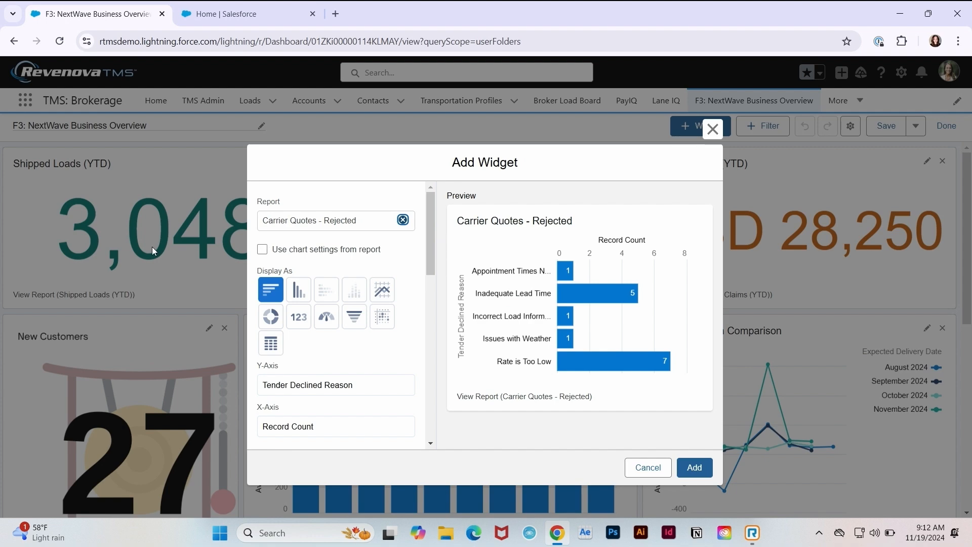
Step: Add the Carrier Quotes - Rejected widget as a donut chart and place it directly beside the Carrier Tracking Compliance widget
click(270, 317)
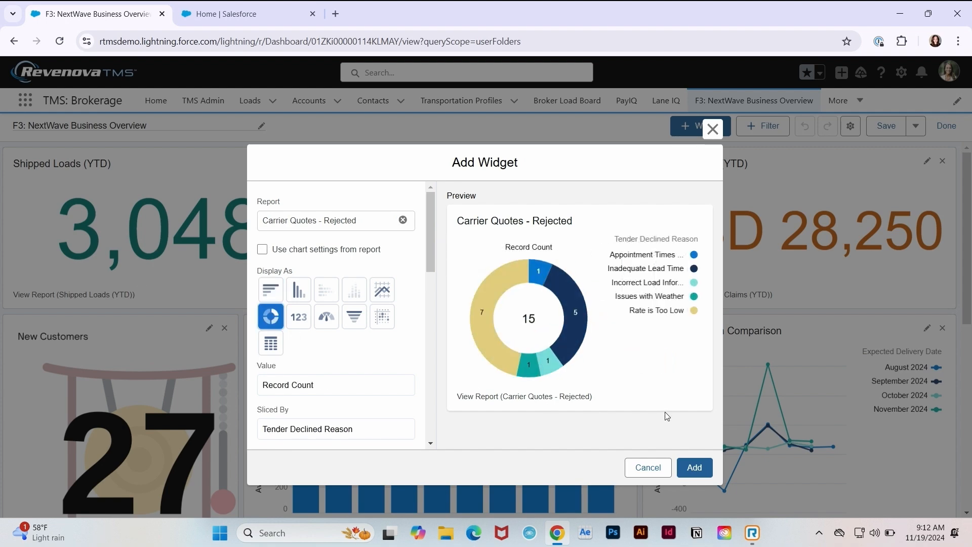
click(693, 467)
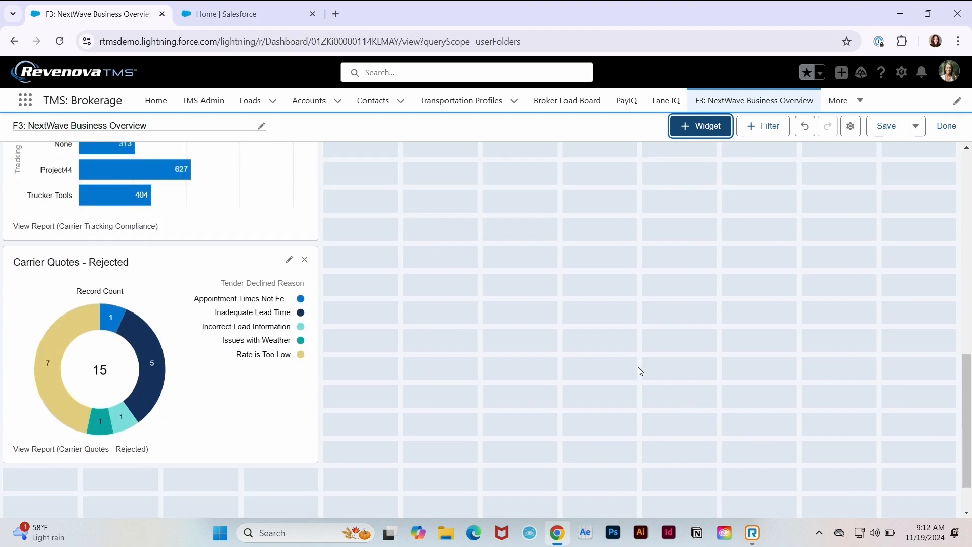
drag(193, 320, 579, 235)
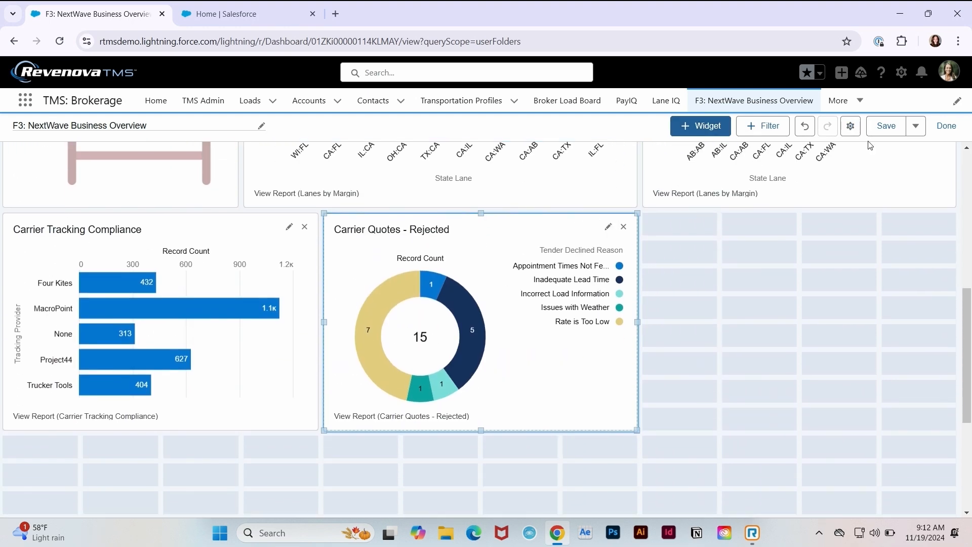
Step: Finish editing the dashboard, saving its changes, and examine the Carrier Quotes - Rejected chart in its enlarged view
click(946, 131)
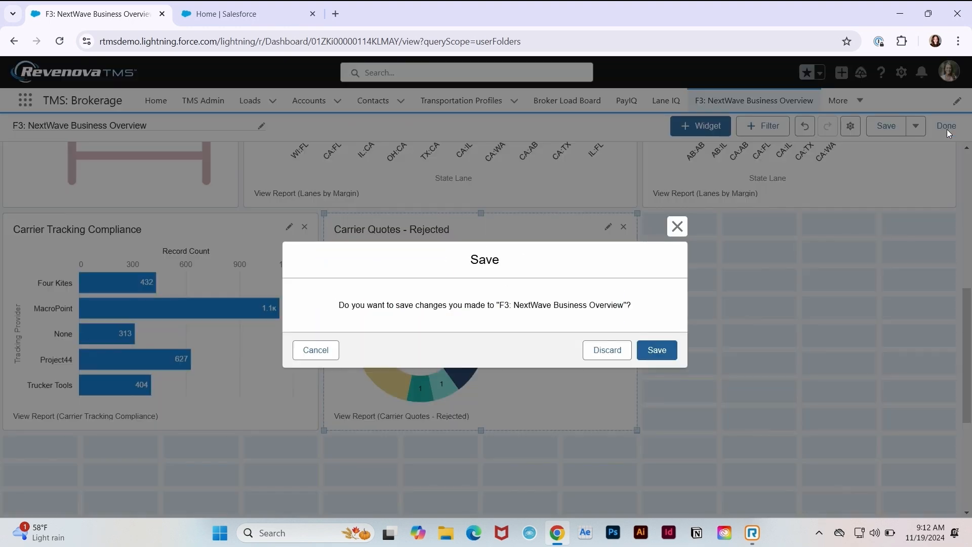
click(656, 349)
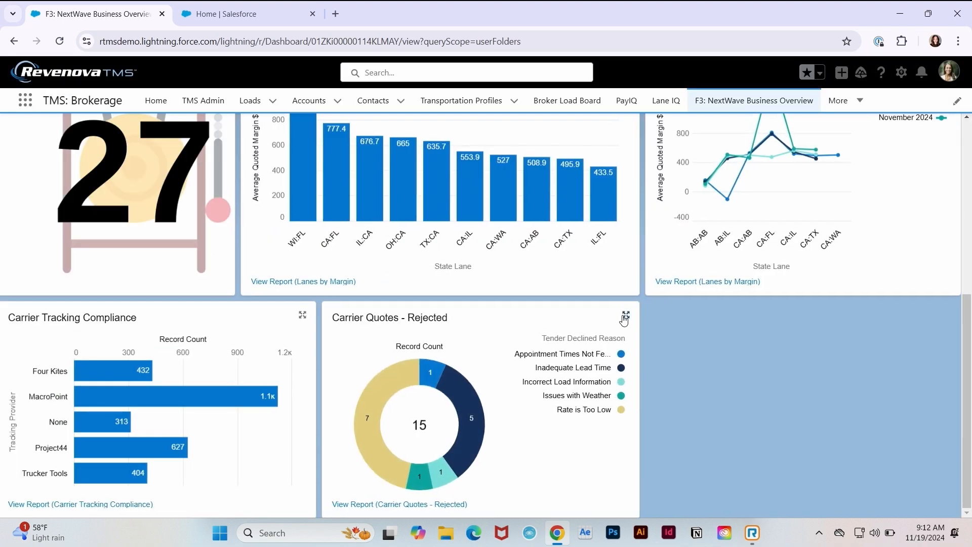
click(625, 314)
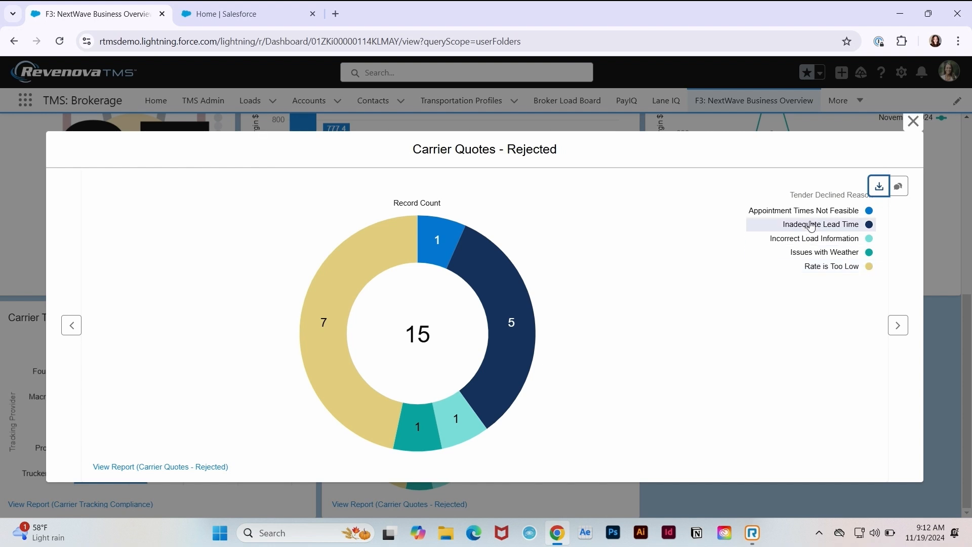
click(913, 121)
scroll(901, 212, up, 5)
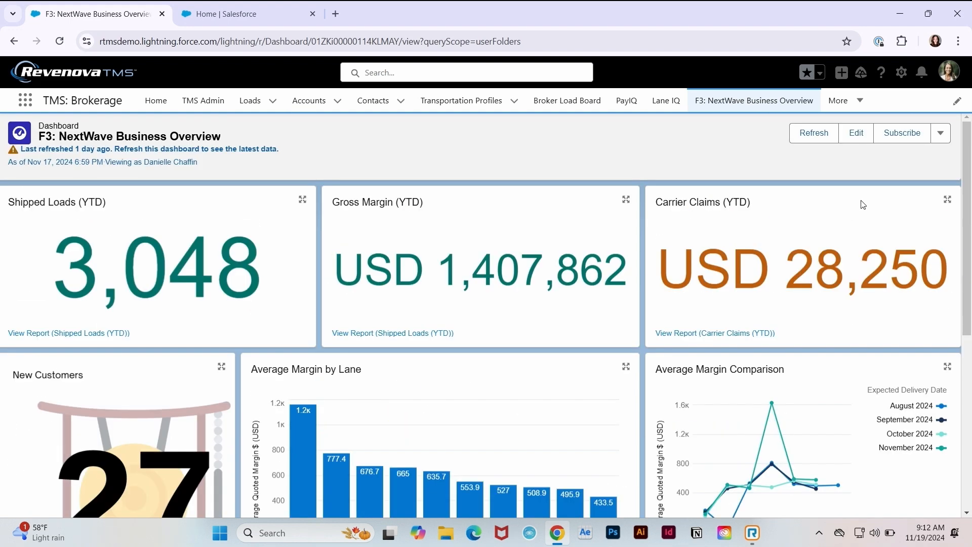
Step: Reopen the dashboard for editing and add a chart widget from the Carrier Sales Activity Metrics report, searching the reports for "carrier sales"
click(855, 133)
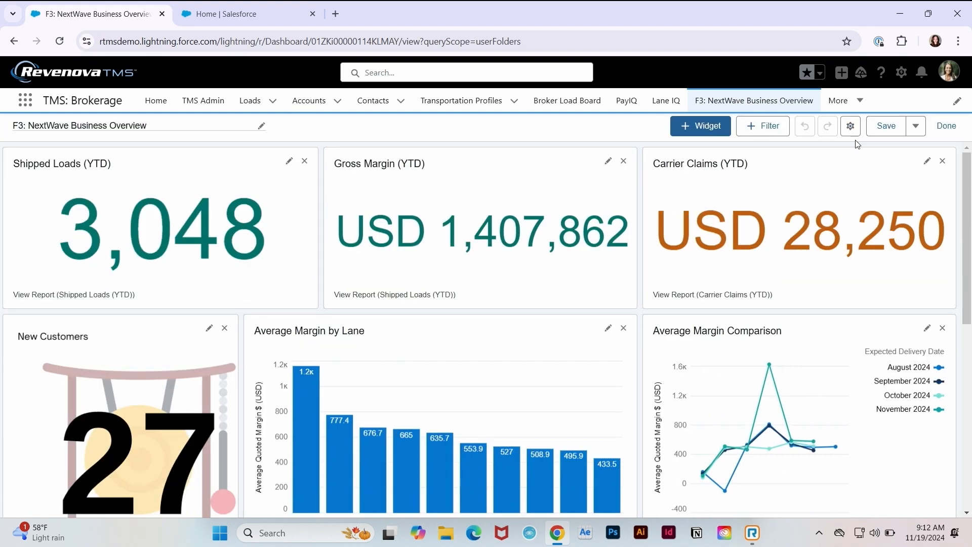
click(715, 133)
click(712, 148)
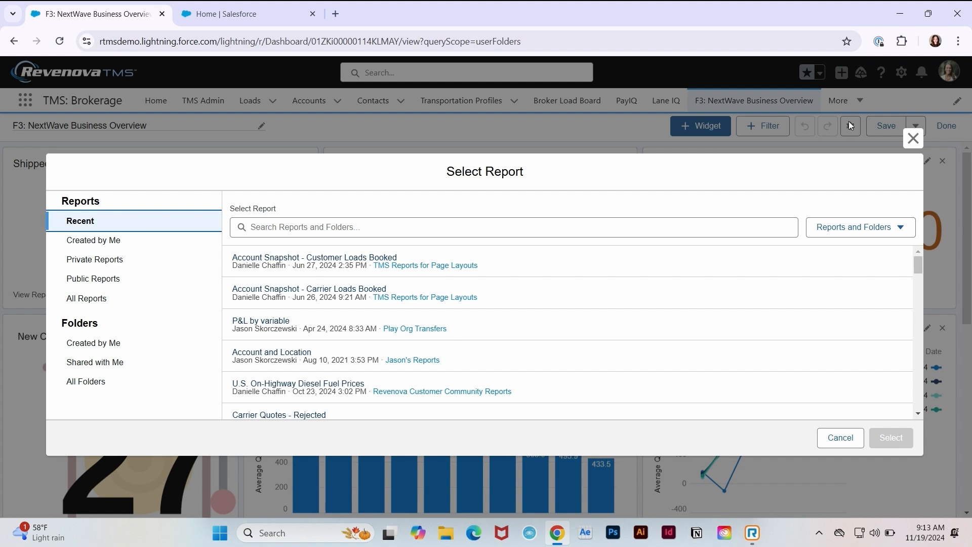
click(444, 220)
text(carrier sales)
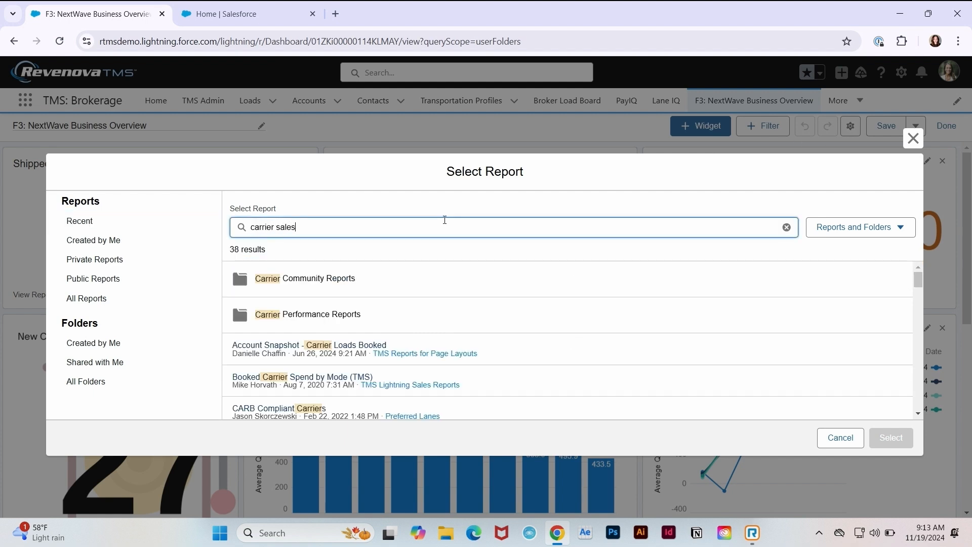
click(512, 287)
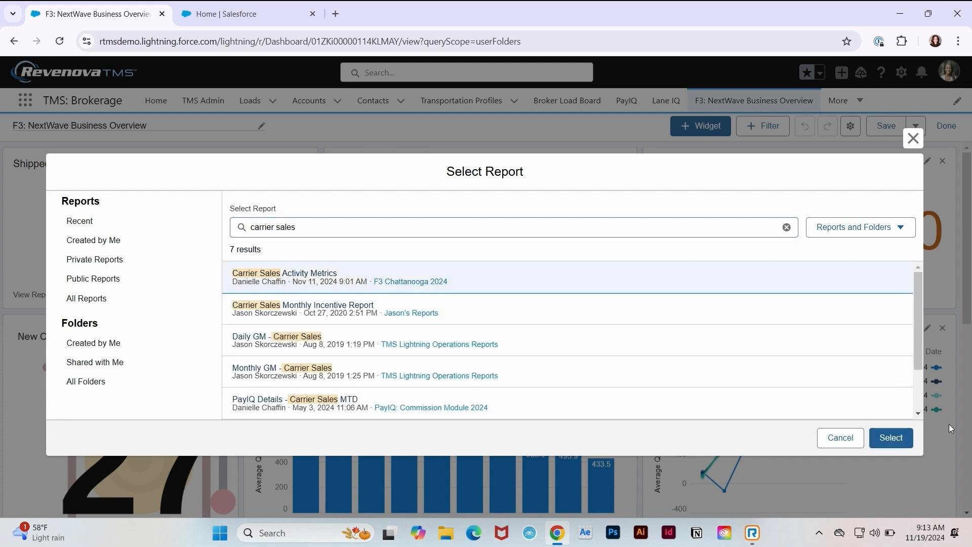
click(891, 437)
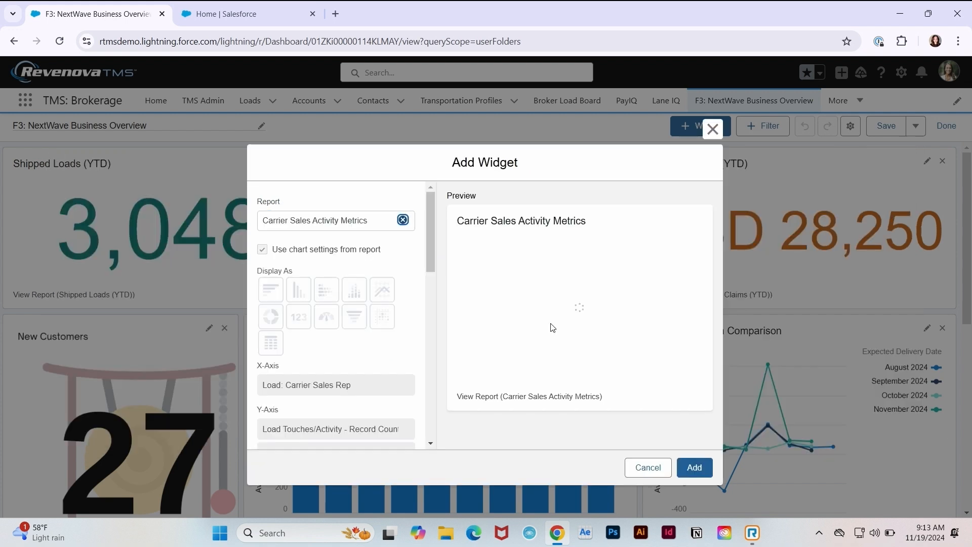
click(697, 471)
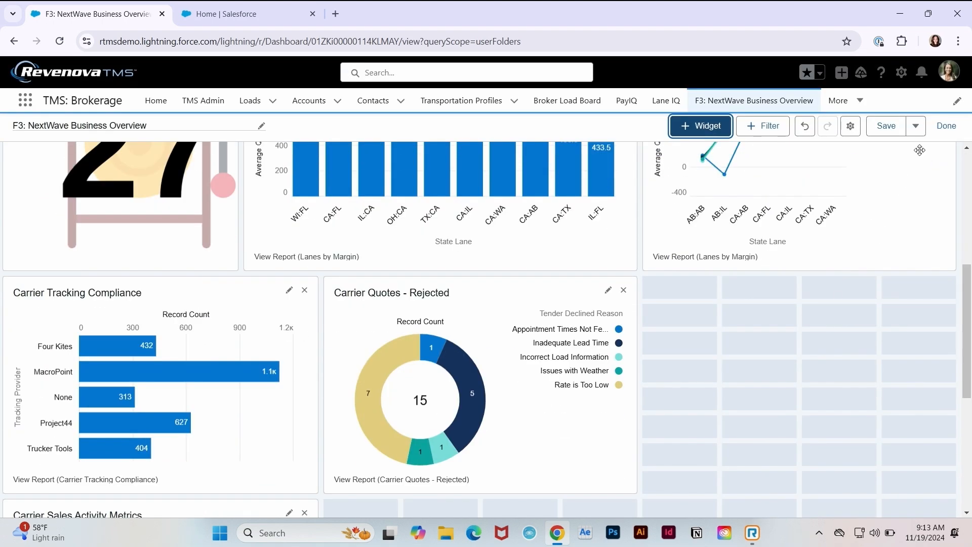
Step: Save the dashboard with the new widget, leave editing, and examine the Carrier Sales Activity Metrics chart enlarged
click(947, 126)
click(669, 350)
scroll(714, 314, down, 4)
click(301, 316)
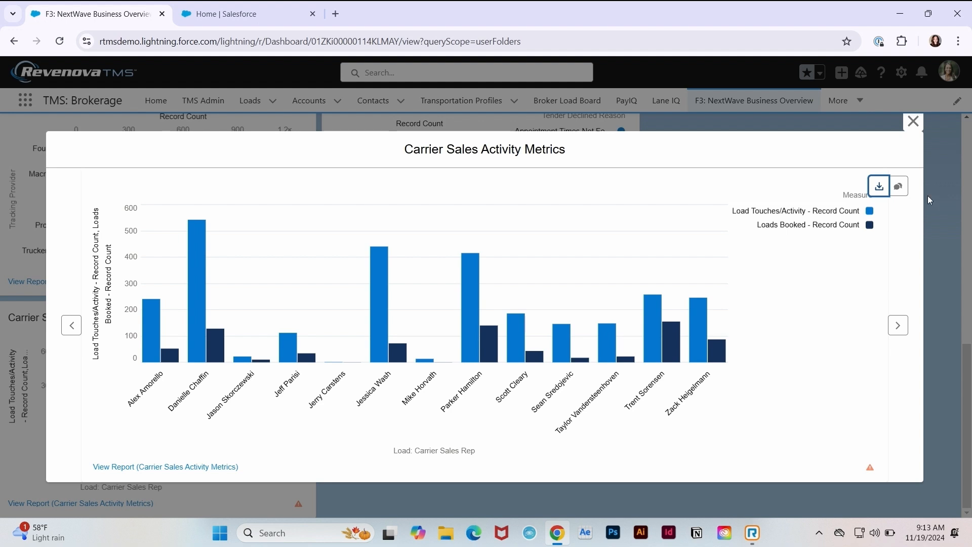
click(912, 122)
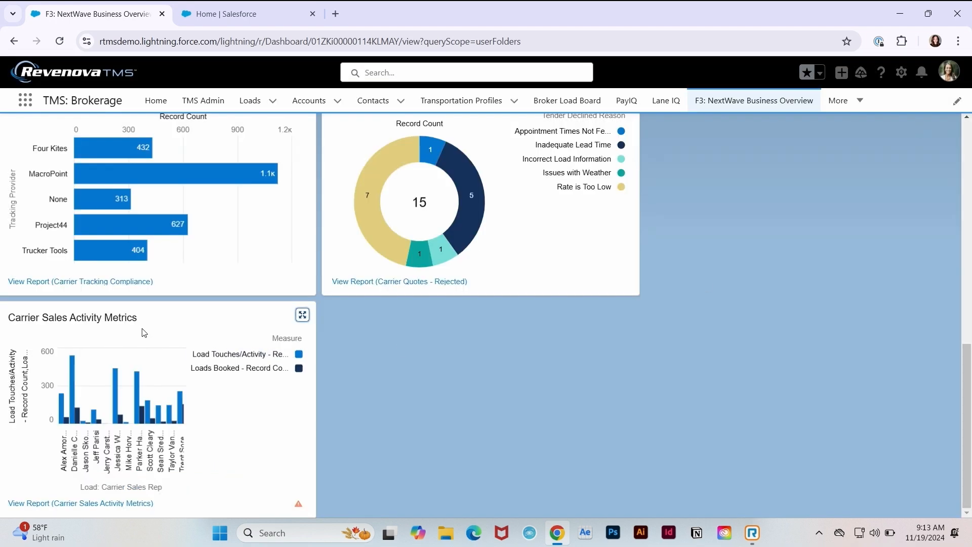
Step: Open the dashboard's subscription, review its refresh schedule and email recipients, and save the subscription
scroll(709, 357, up, 3)
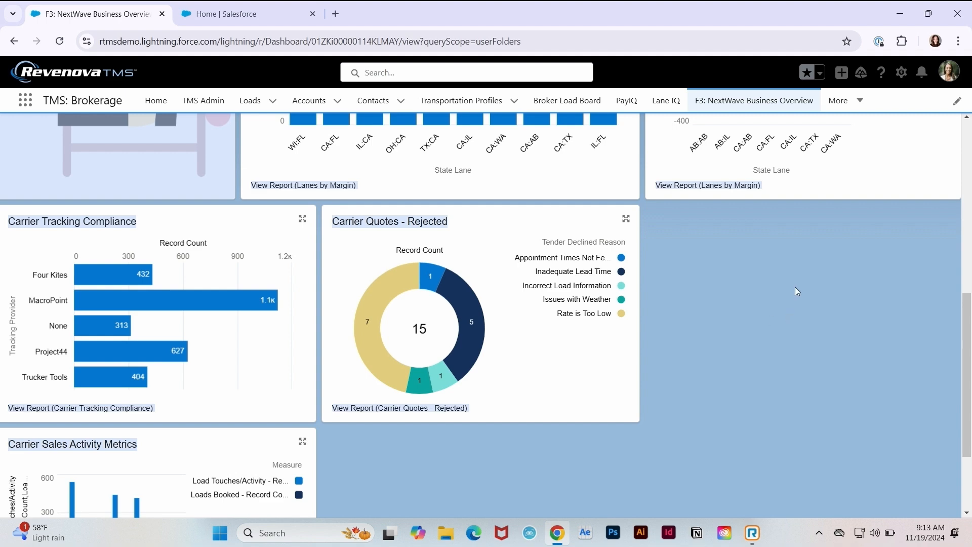
scroll(765, 233, up, 8)
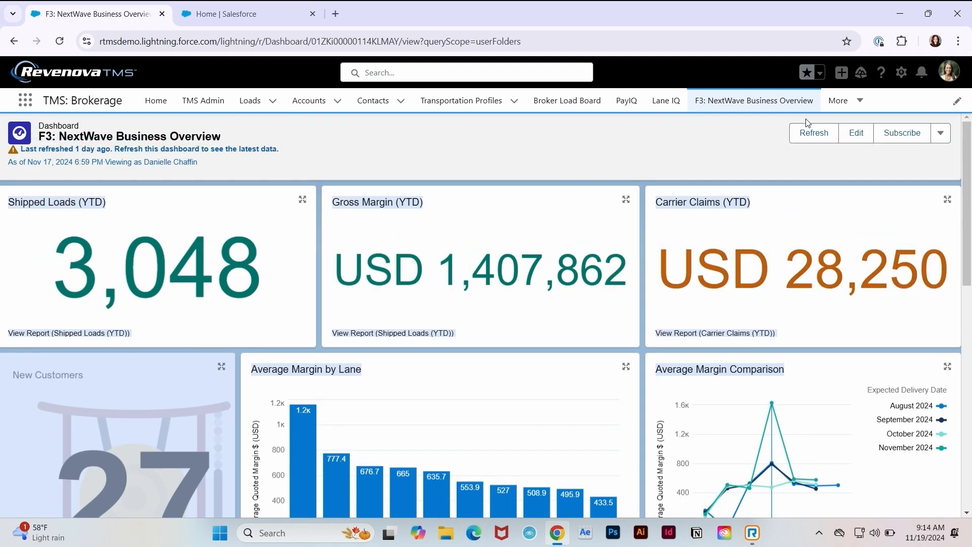
click(899, 133)
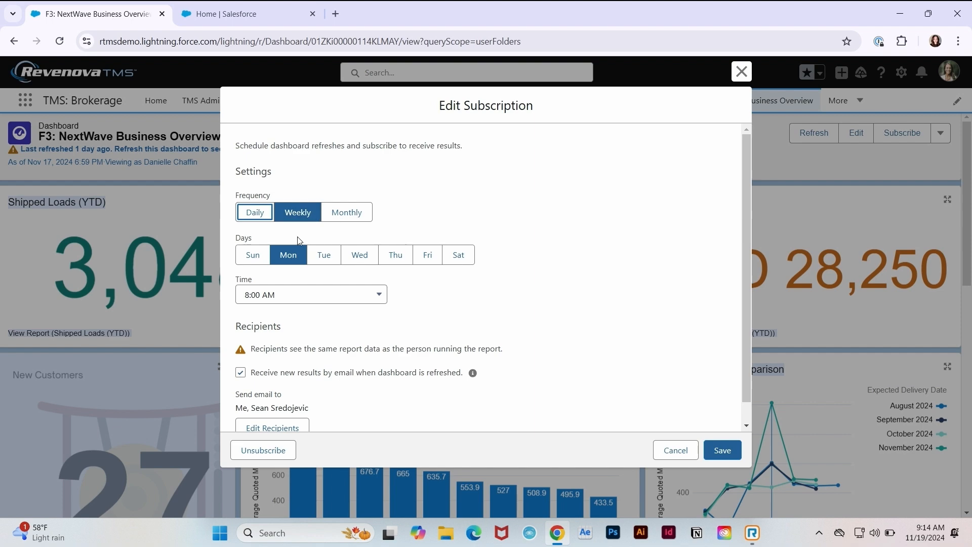
scroll(527, 327, down, 1)
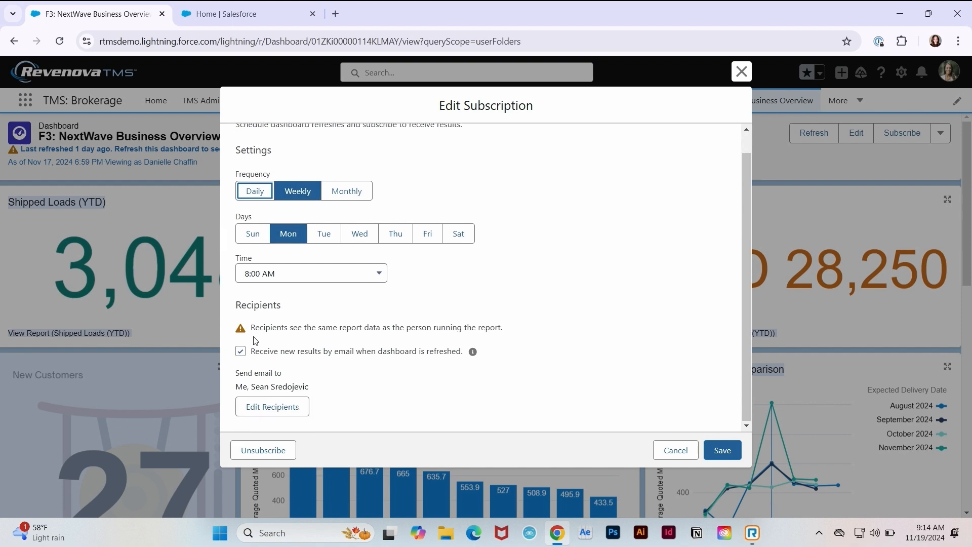
click(273, 410)
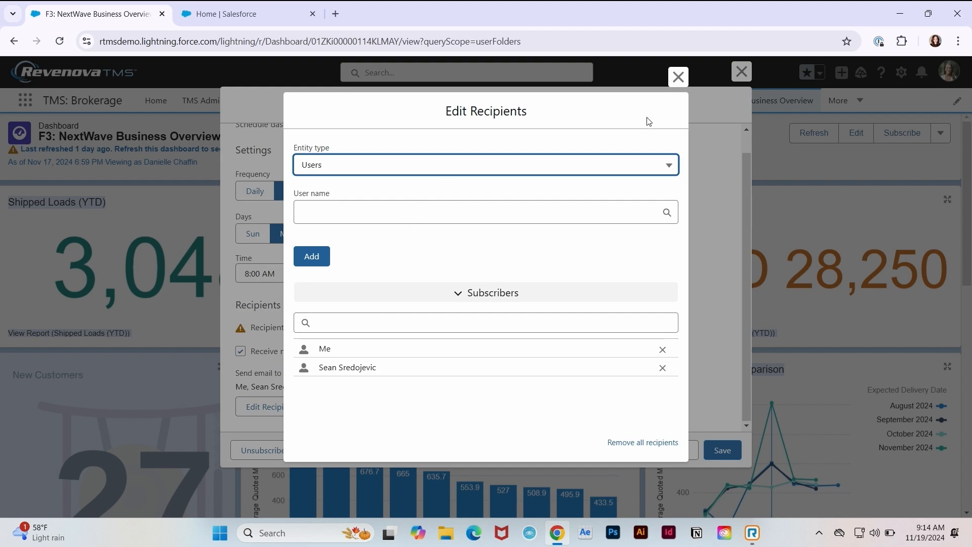
click(679, 77)
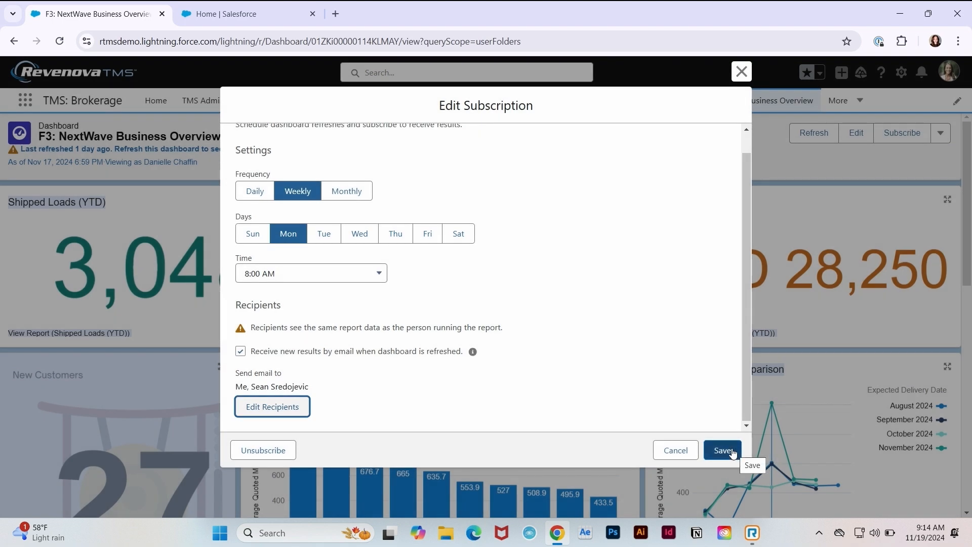
click(722, 450)
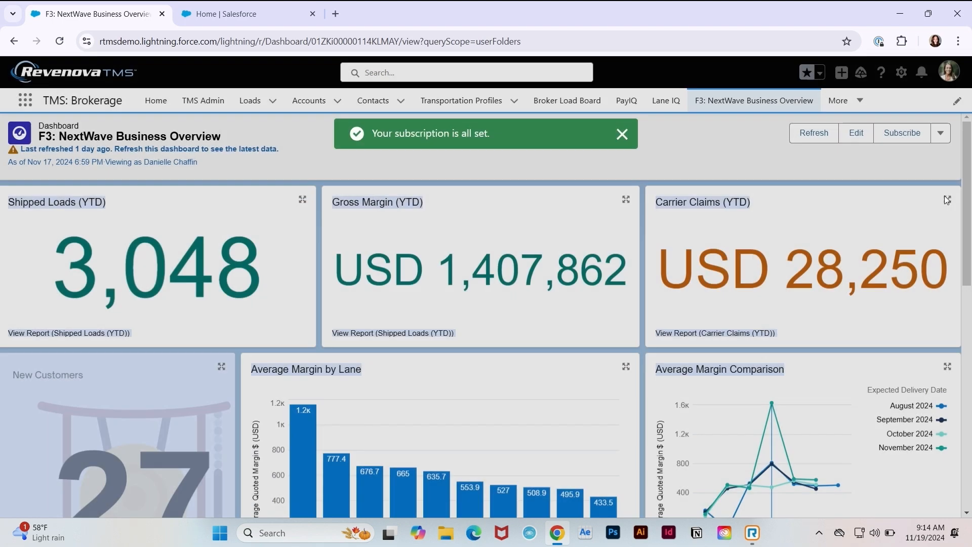